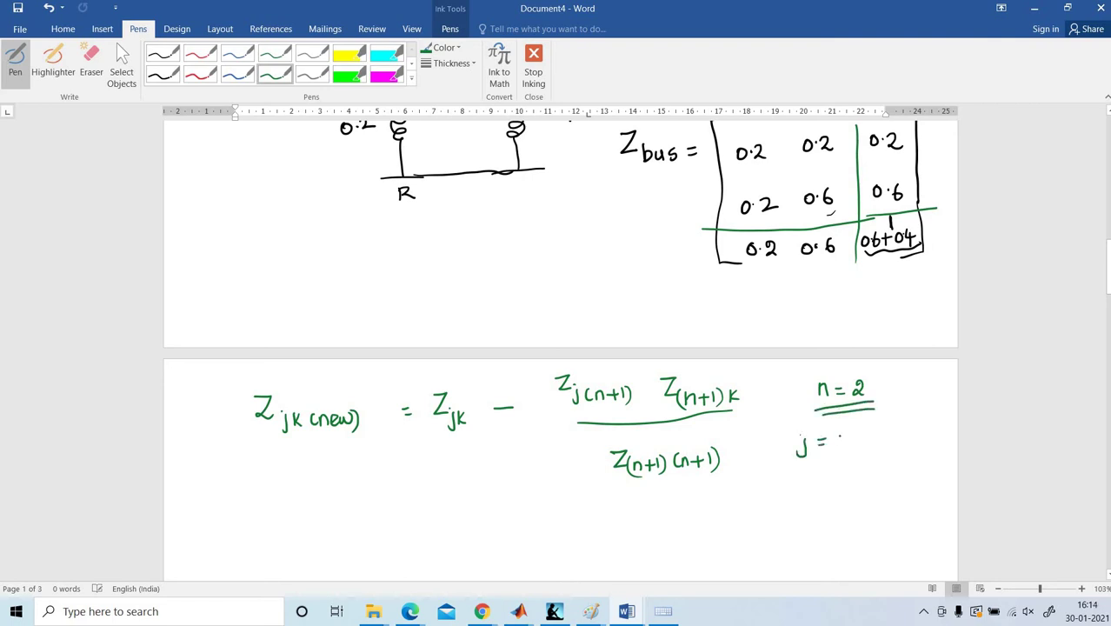
Finish writing j = 1, 2 and write k = 1, 2 beneath it in green ink
{"action": "left_click", "coordinate": [811, 482]}
{"action": "mouse_move", "coordinate": [806, 477]}
{"action": "left_mouse_down"}
{"action": "mouse_move", "coordinate": [805, 491]}
{"action": "mouse_move", "coordinate": [833, 480]}
{"action": "left_mouse_up"}
{"action": "left_click_drag", "start_coordinate": [824, 487], "coordinate": [848, 490]}
{"action": "left_click", "coordinate": [854, 480]}
{"action": "left_click", "coordinate": [865, 479]}
{"action": "left_click_drag", "start_coordinate": [865, 473], "coordinate": [881, 484]}
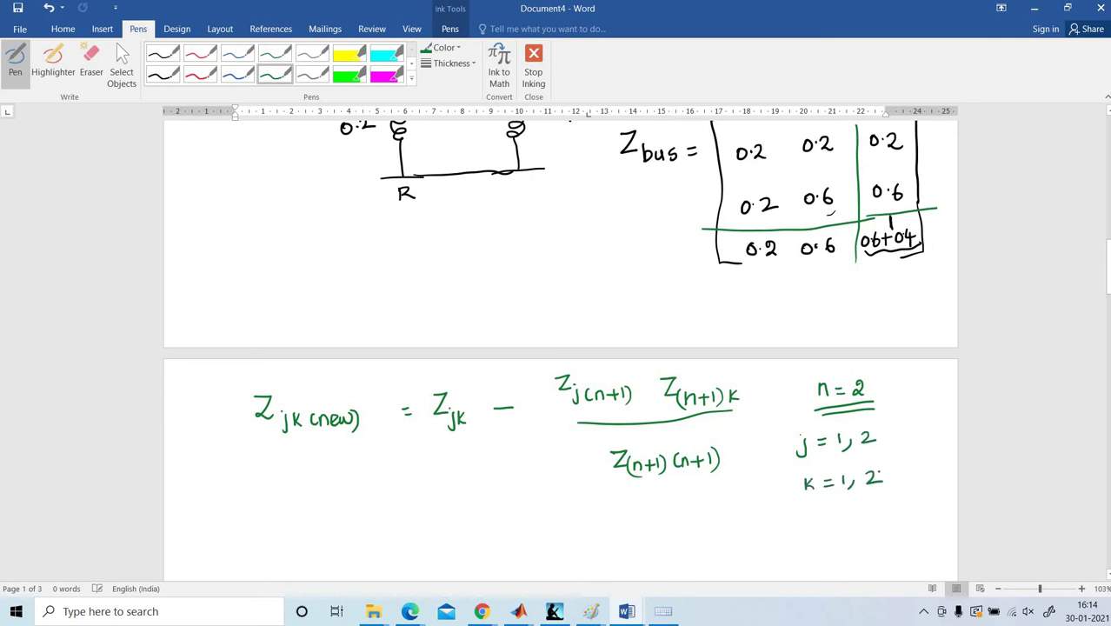
{"action": "scroll", "coordinate": [560, 348], "scroll_direction": "down", "scroll_amount": 1}
{"action": "scroll", "coordinate": [561, 348], "scroll_direction": "up", "scroll_amount": 1}
Start a new line reading 'Z11 new = Z11'
{"action": "left_click_drag", "start_coordinate": [270, 512], "coordinate": [293, 529]}
{"action": "left_click_drag", "start_coordinate": [300, 520], "coordinate": [322, 528]}
{"action": "left_click_drag", "start_coordinate": [322, 524], "coordinate": [408, 515]}
{"action": "left_click_drag", "start_coordinate": [400, 524], "coordinate": [467, 532]}
{"action": "mouse_move", "coordinate": [471, 522]}
{"action": "left_mouse_down"}
{"action": "mouse_move", "coordinate": [472, 532]}
{"action": "mouse_move", "coordinate": [549, 529]}
{"action": "left_mouse_up"}
Add the subtracted fraction Z13Z31 over Z33
{"action": "left_click_drag", "start_coordinate": [596, 494], "coordinate": [615, 518]}
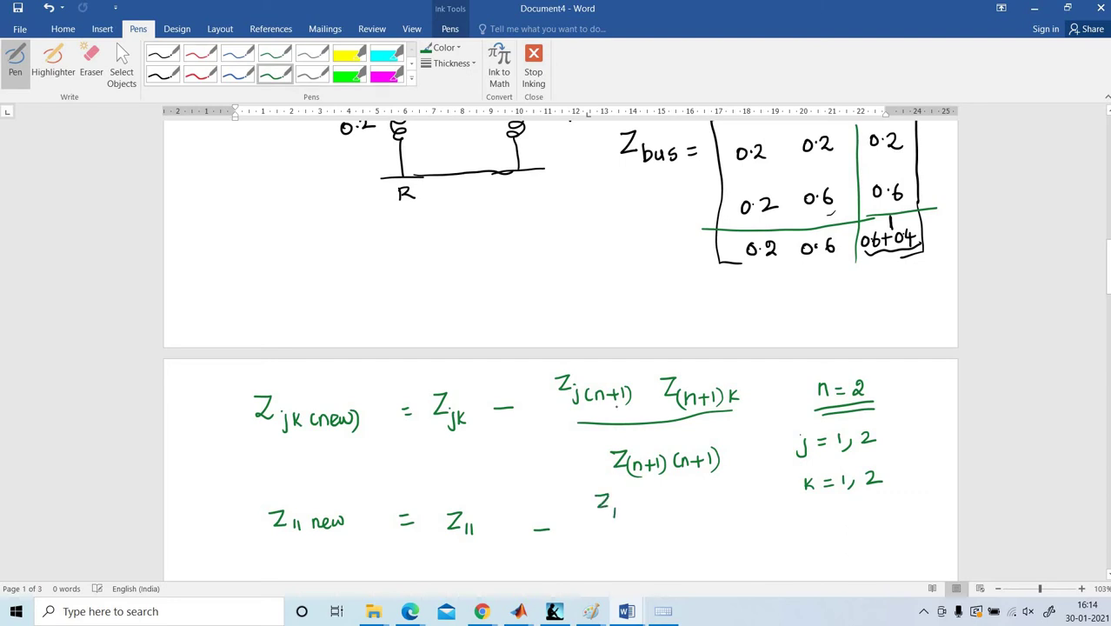
{"action": "mouse_move", "coordinate": [621, 505]}
{"action": "left_mouse_down"}
{"action": "mouse_move", "coordinate": [630, 514]}
{"action": "mouse_move", "coordinate": [620, 519]}
{"action": "mouse_move", "coordinate": [666, 504]}
{"action": "mouse_move", "coordinate": [691, 519]}
{"action": "left_mouse_up"}
{"action": "left_click_drag", "start_coordinate": [676, 510], "coordinate": [675, 519]}
{"action": "mouse_move", "coordinate": [605, 533]}
{"action": "left_mouse_down"}
{"action": "mouse_move", "coordinate": [701, 527]}
{"action": "mouse_move", "coordinate": [660, 540]}
{"action": "mouse_move", "coordinate": [658, 566]}
{"action": "left_mouse_up"}
{"action": "mouse_move", "coordinate": [672, 550]}
{"action": "left_mouse_down"}
{"action": "mouse_move", "coordinate": [682, 564]}
{"action": "mouse_move", "coordinate": [672, 568]}
{"action": "left_mouse_up"}
Write '= 0.2 − 0.2×0.2 over 1' after the fraction
{"action": "left_click_drag", "start_coordinate": [729, 530], "coordinate": [836, 524]}
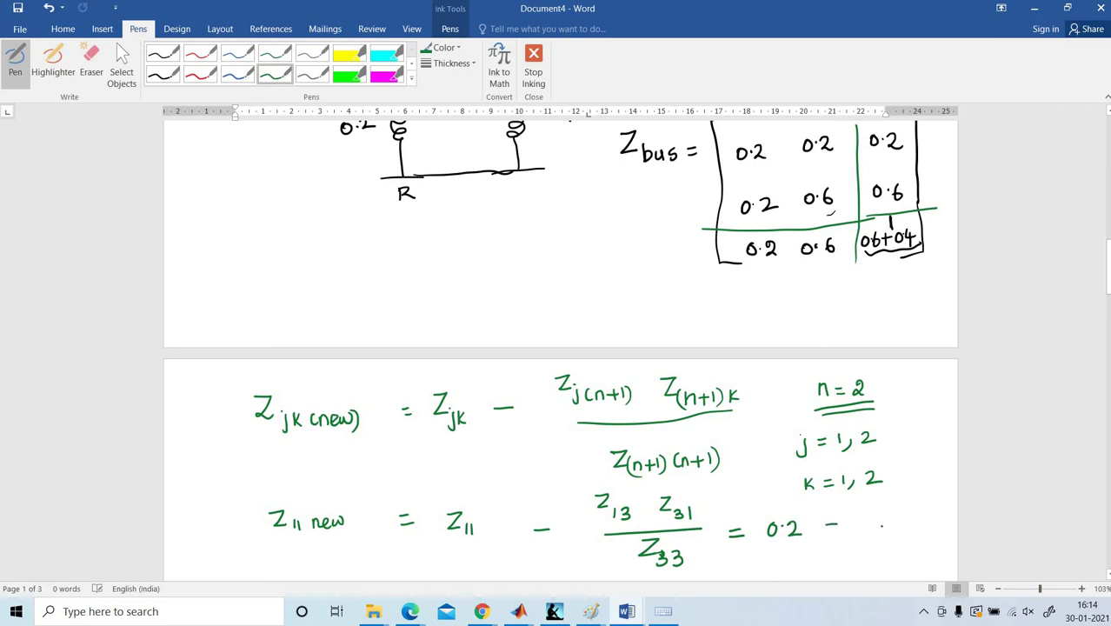
{"action": "left_click_drag", "start_coordinate": [871, 513], "coordinate": [910, 519]}
{"action": "mouse_move", "coordinate": [909, 508]}
{"action": "left_mouse_down"}
{"action": "mouse_move", "coordinate": [901, 519]}
{"action": "mouse_move", "coordinate": [919, 508]}
{"action": "mouse_move", "coordinate": [937, 517]}
{"action": "left_mouse_up"}
{"action": "mouse_move", "coordinate": [874, 533]}
{"action": "left_mouse_down"}
{"action": "mouse_move", "coordinate": [932, 529]}
{"action": "mouse_move", "coordinate": [903, 547]}
{"action": "left_mouse_up"}
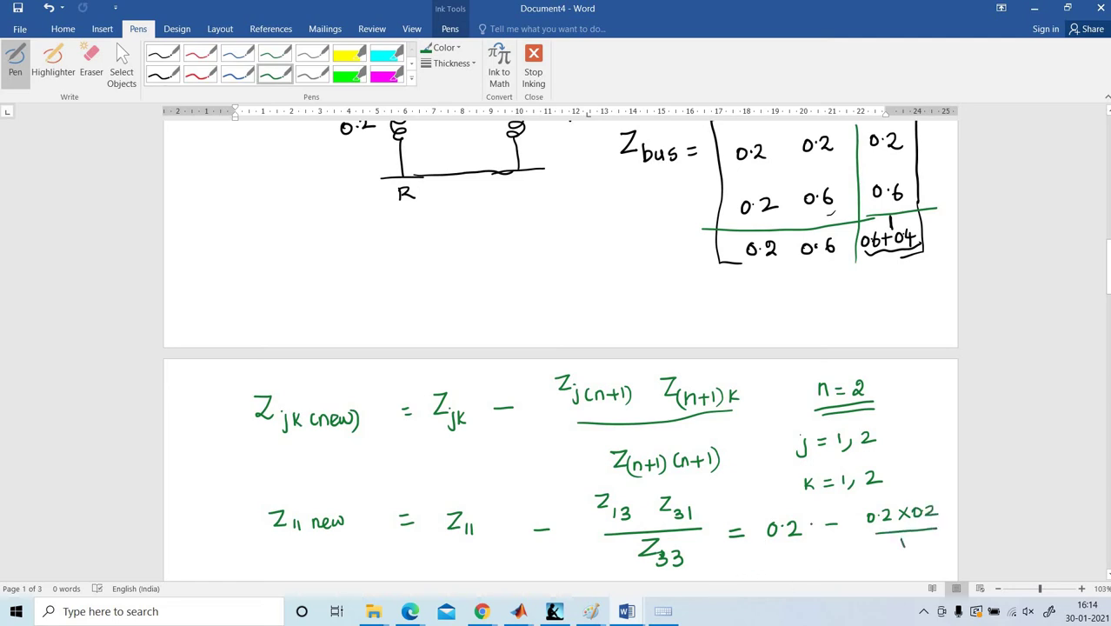
Simplify the Z11 working to '= 0.2 − 0.04 = 0.16'
{"action": "scroll", "coordinate": [810, 514], "scroll_direction": "down", "scroll_amount": 5}
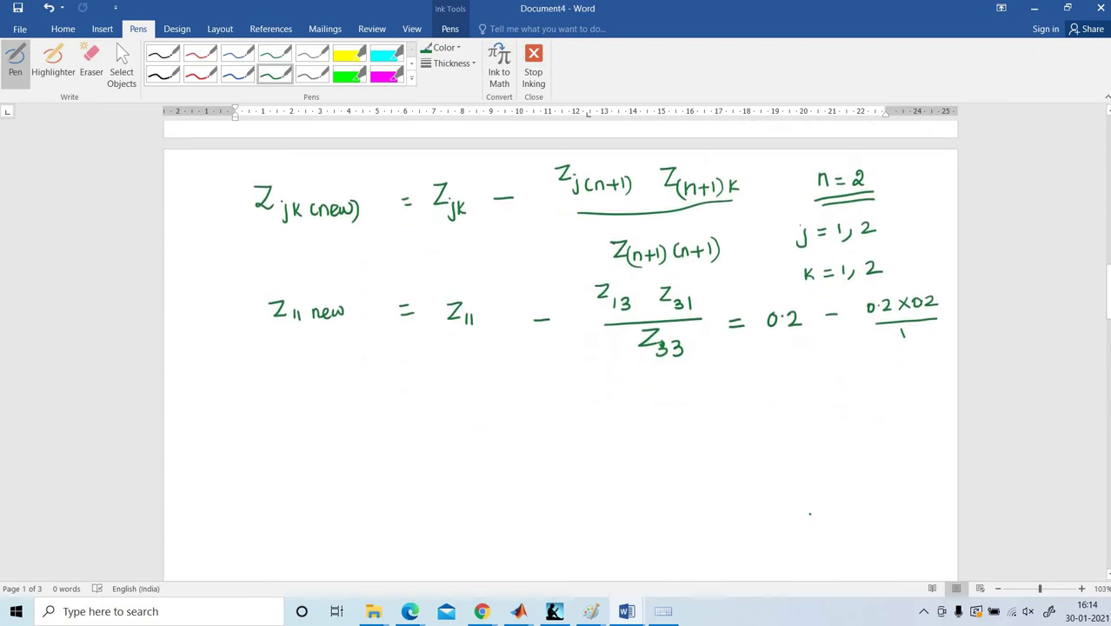
{"action": "left_click_drag", "start_coordinate": [721, 384], "coordinate": [785, 390]}
{"action": "left_click", "coordinate": [765, 383]}
{"action": "mouse_move", "coordinate": [791, 382]}
{"action": "left_mouse_down"}
{"action": "mouse_move", "coordinate": [850, 376]}
{"action": "mouse_move", "coordinate": [866, 389]}
{"action": "left_mouse_up"}
{"action": "left_click", "coordinate": [840, 383]}
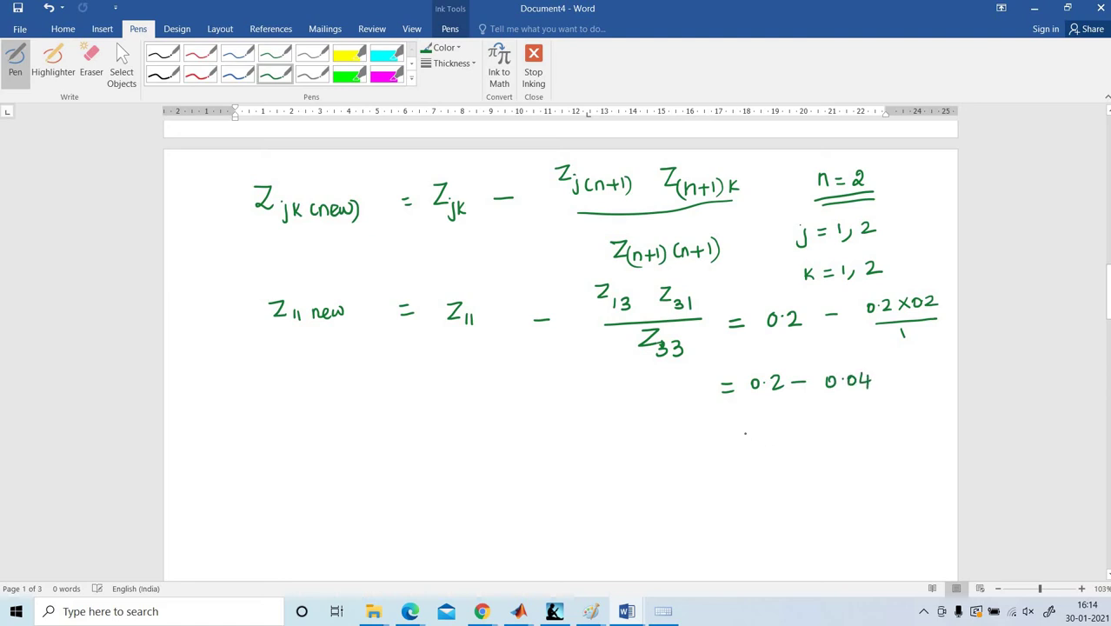
{"action": "left_click_drag", "start_coordinate": [734, 429], "coordinate": [746, 429]}
{"action": "left_click_drag", "start_coordinate": [734, 436], "coordinate": [823, 435]}
{"action": "left_click", "coordinate": [793, 435]}
{"action": "left_click", "coordinate": [813, 428]}
{"action": "left_click", "coordinate": [758, 459]}
Begin the next line with 'Z12 new ='
{"action": "left_click_drag", "start_coordinate": [287, 470], "coordinate": [300, 487]}
{"action": "mouse_move", "coordinate": [310, 477]}
{"action": "left_mouse_down"}
{"action": "mouse_move", "coordinate": [326, 489]}
{"action": "mouse_move", "coordinate": [407, 481]}
{"action": "left_mouse_up"}
{"action": "left_click", "coordinate": [343, 481]}
{"action": "left_click", "coordinate": [351, 483]}
{"action": "left_click_drag", "start_coordinate": [396, 487], "coordinate": [407, 486]}
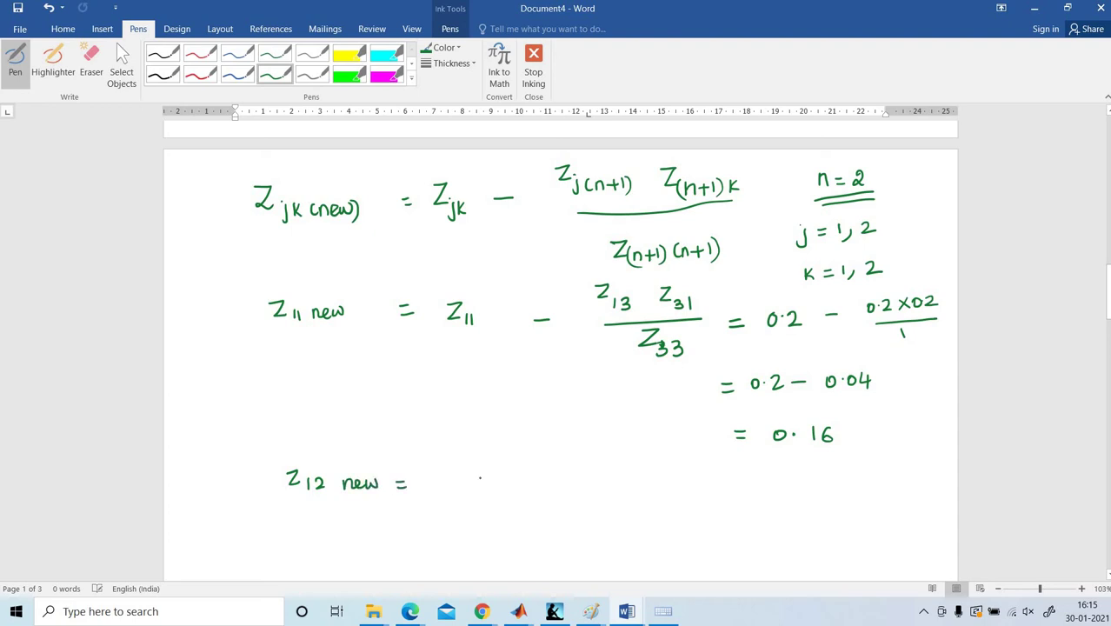
Write the general form Z12 − Z13Z32 over Z33
{"action": "mouse_move", "coordinate": [470, 468]}
{"action": "left_mouse_down"}
{"action": "mouse_move", "coordinate": [472, 484]}
{"action": "mouse_move", "coordinate": [487, 484]}
{"action": "left_mouse_up"}
{"action": "mouse_move", "coordinate": [492, 478]}
{"action": "left_mouse_down"}
{"action": "mouse_move", "coordinate": [500, 488]}
{"action": "mouse_move", "coordinate": [565, 479]}
{"action": "left_mouse_up"}
{"action": "mouse_move", "coordinate": [623, 448]}
{"action": "left_mouse_down"}
{"action": "mouse_move", "coordinate": [638, 448]}
{"action": "mouse_move", "coordinate": [642, 474]}
{"action": "mouse_move", "coordinate": [700, 448]}
{"action": "left_mouse_up"}
{"action": "mouse_move", "coordinate": [701, 449]}
{"action": "left_mouse_down"}
{"action": "mouse_move", "coordinate": [699, 464]}
{"action": "mouse_move", "coordinate": [738, 472]}
{"action": "left_mouse_up"}
{"action": "left_click_drag", "start_coordinate": [647, 463], "coordinate": [647, 479]}
{"action": "left_click_drag", "start_coordinate": [710, 460], "coordinate": [711, 476]}
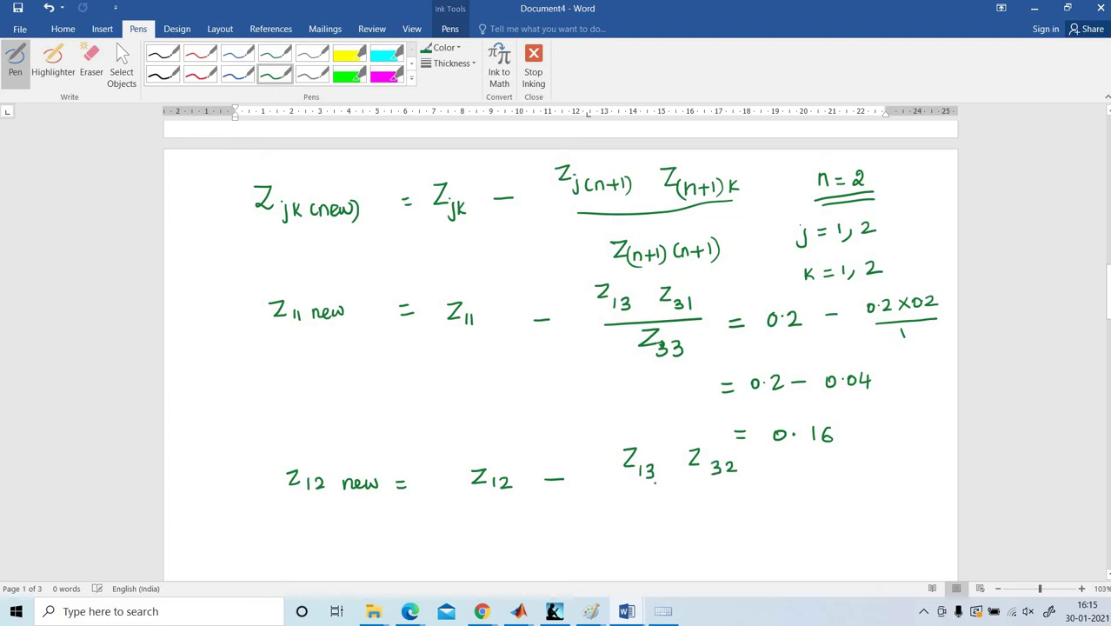
{"action": "left_click_drag", "start_coordinate": [623, 480], "coordinate": [753, 471]}
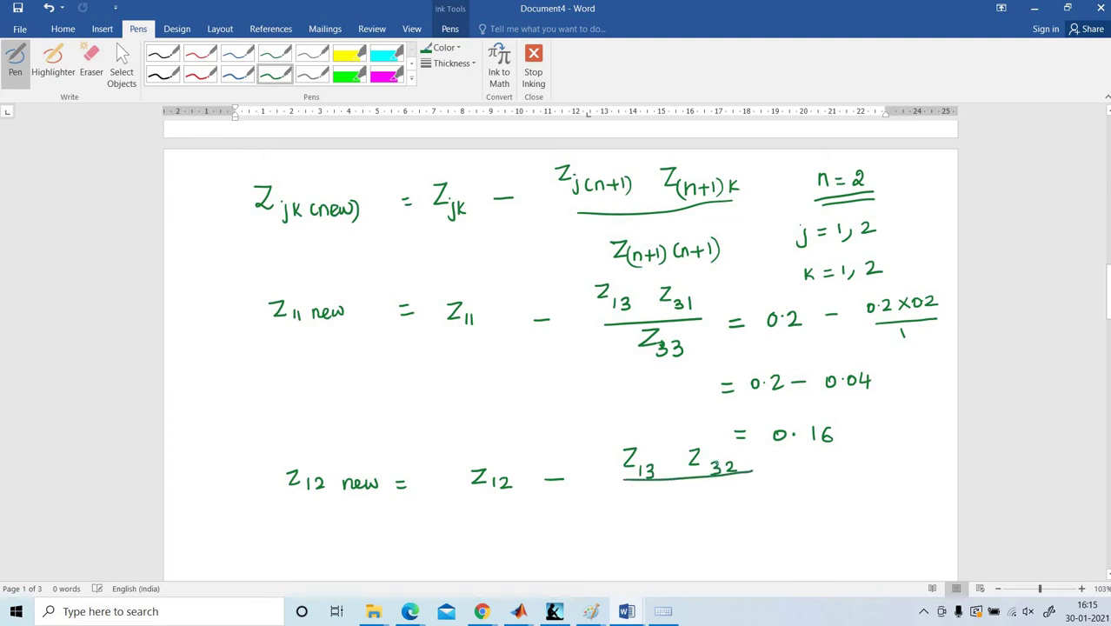
{"action": "left_click_drag", "start_coordinate": [658, 500], "coordinate": [694, 518]}
Substitute the values as '= 0.2 − 0.2×0.6 over 1'
{"action": "left_click_drag", "start_coordinate": [424, 548], "coordinate": [438, 547]}
{"action": "left_click_drag", "start_coordinate": [424, 554], "coordinate": [439, 554]}
{"action": "mouse_move", "coordinate": [495, 538]}
{"action": "left_mouse_down"}
{"action": "mouse_move", "coordinate": [525, 548]}
{"action": "mouse_move", "coordinate": [593, 537]}
{"action": "left_mouse_up"}
{"action": "left_click", "coordinate": [508, 543]}
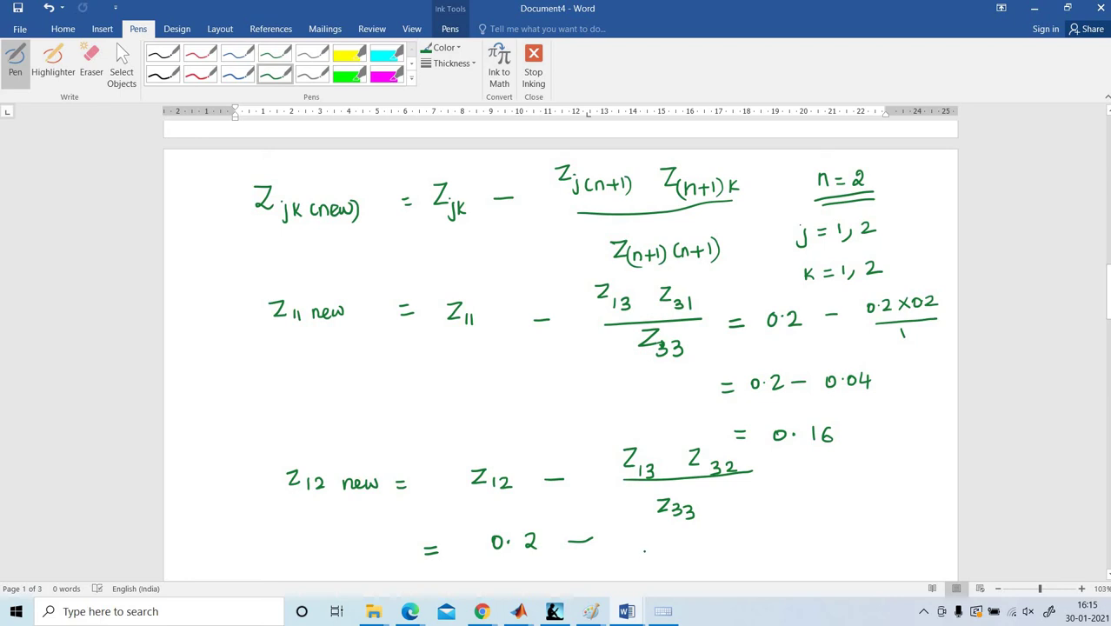
{"action": "scroll", "coordinate": [636, 547], "scroll_direction": "up", "scroll_amount": 5}
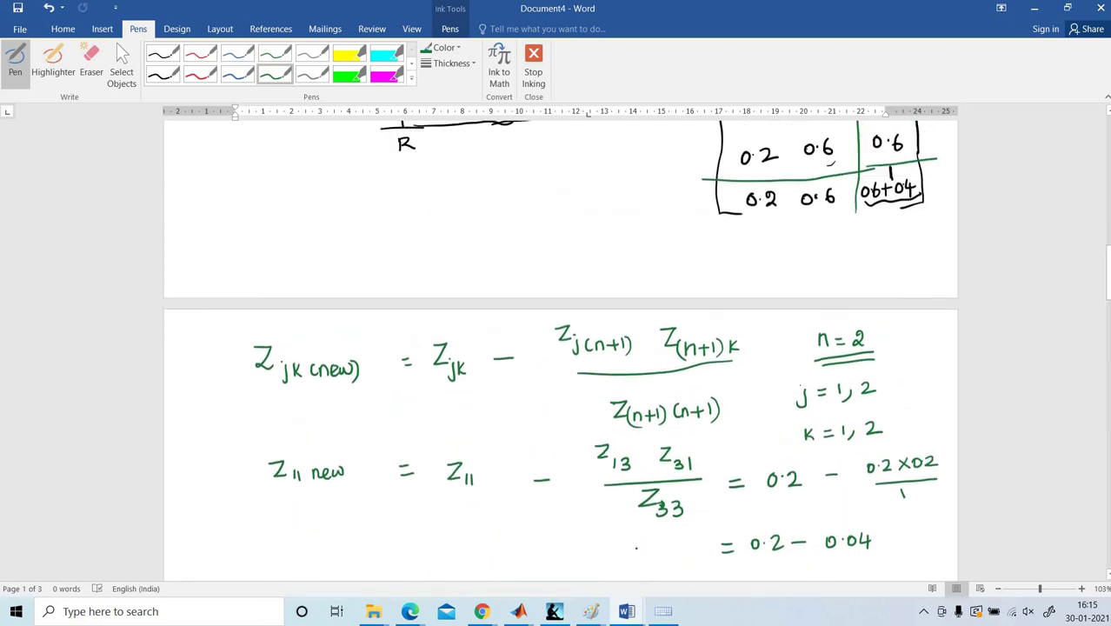
{"action": "scroll", "coordinate": [852, 432], "scroll_direction": "down", "scroll_amount": 6}
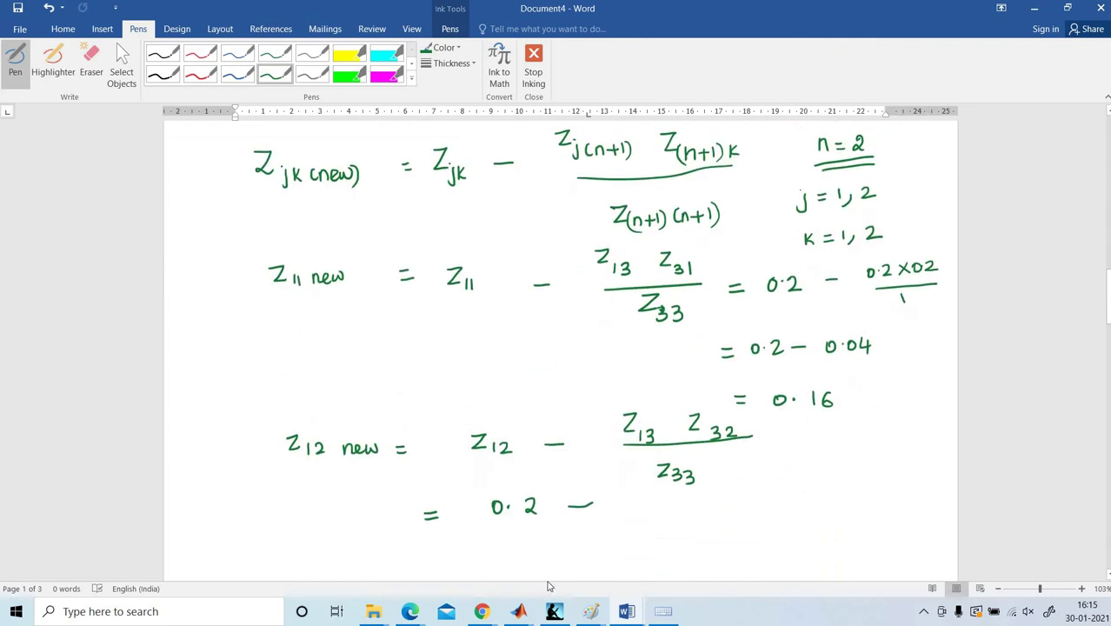
{"action": "left_click_drag", "start_coordinate": [621, 497], "coordinate": [700, 505]}
{"action": "left_click", "coordinate": [627, 507]}
{"action": "left_click", "coordinate": [693, 504]}
{"action": "mouse_move", "coordinate": [616, 527]}
{"action": "left_mouse_down"}
{"action": "mouse_move", "coordinate": [710, 524]}
{"action": "mouse_move", "coordinate": [667, 551]}
{"action": "left_mouse_up"}
Simplify to '= 0.2 − 0.12 = 0.08'
{"action": "left_click_drag", "start_coordinate": [739, 511], "coordinate": [753, 510]}
{"action": "mouse_move", "coordinate": [742, 518]}
{"action": "left_mouse_down"}
{"action": "mouse_move", "coordinate": [778, 505]}
{"action": "mouse_move", "coordinate": [803, 518]}
{"action": "mouse_move", "coordinate": [853, 501]}
{"action": "mouse_move", "coordinate": [901, 505]}
{"action": "left_mouse_up"}
{"action": "left_click", "coordinate": [786, 512]}
{"action": "left_click", "coordinate": [862, 508]}
{"action": "left_click_drag", "start_coordinate": [892, 510], "coordinate": [945, 499]}
{"action": "left_click", "coordinate": [923, 510]}
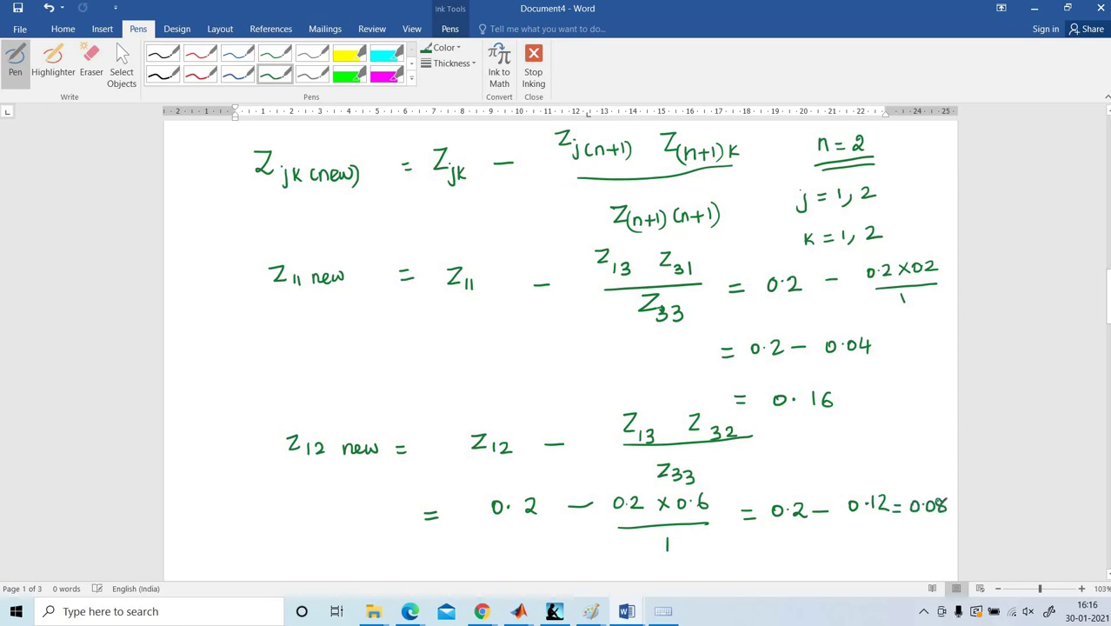
Write the label Z22 (new) lower on the page
{"action": "scroll", "coordinate": [936, 500], "scroll_direction": "down", "scroll_amount": 4}
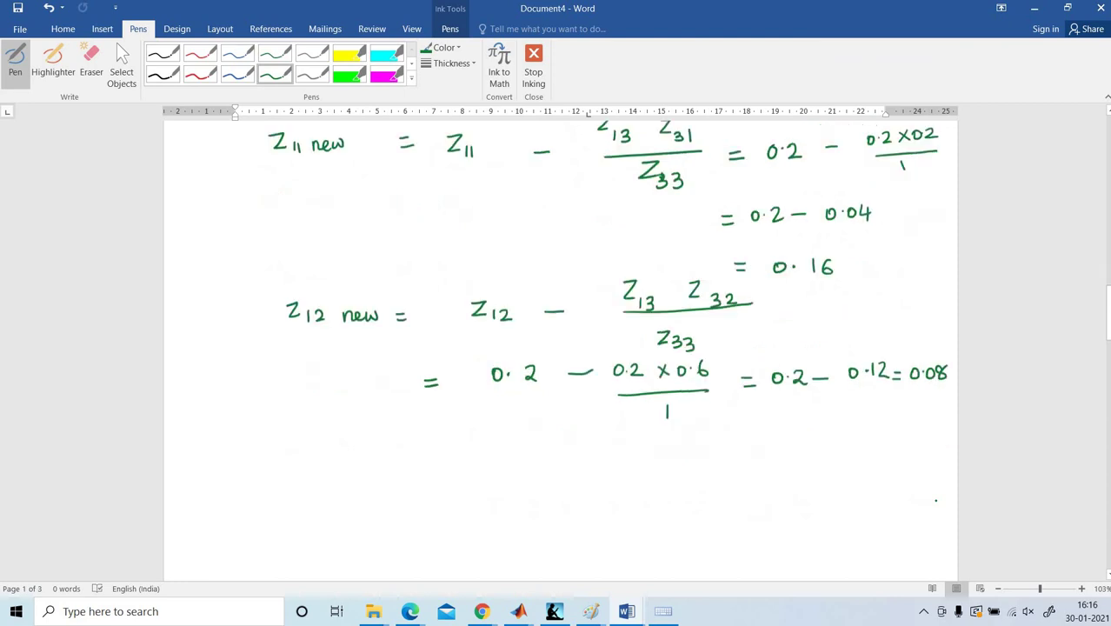
{"action": "mouse_move", "coordinate": [296, 445]}
{"action": "left_mouse_down"}
{"action": "mouse_move", "coordinate": [298, 461]}
{"action": "mouse_move", "coordinate": [327, 469]}
{"action": "mouse_move", "coordinate": [392, 460]}
{"action": "mouse_move", "coordinate": [350, 467]}
{"action": "mouse_move", "coordinate": [357, 479]}
{"action": "left_mouse_up"}
{"action": "left_click_drag", "start_coordinate": [402, 449], "coordinate": [403, 476]}
Note above it that Z12 (new) = Z21 new
{"action": "mouse_move", "coordinate": [243, 404]}
{"action": "left_mouse_down"}
{"action": "mouse_move", "coordinate": [262, 417]}
{"action": "mouse_move", "coordinate": [298, 416]}
{"action": "left_mouse_up"}
{"action": "left_click", "coordinate": [292, 416]}
{"action": "left_click_drag", "start_coordinate": [299, 410], "coordinate": [310, 405]}
{"action": "mouse_move", "coordinate": [312, 401]}
{"action": "left_mouse_down"}
{"action": "mouse_move", "coordinate": [314, 421]}
{"action": "mouse_move", "coordinate": [280, 428]}
{"action": "mouse_move", "coordinate": [350, 419]}
{"action": "left_mouse_up"}
{"action": "mouse_move", "coordinate": [357, 407]}
{"action": "left_mouse_down"}
{"action": "mouse_move", "coordinate": [375, 425]}
{"action": "mouse_move", "coordinate": [435, 412]}
{"action": "left_mouse_up"}
Expand Z22 (new) as '= Z22 − Z23Z32 over Z33'
{"action": "mouse_move", "coordinate": [447, 467]}
{"action": "left_mouse_down"}
{"action": "mouse_move", "coordinate": [554, 482]}
{"action": "mouse_move", "coordinate": [644, 459]}
{"action": "mouse_move", "coordinate": [672, 472]}
{"action": "left_mouse_up"}
{"action": "mouse_move", "coordinate": [713, 439]}
{"action": "left_mouse_down"}
{"action": "mouse_move", "coordinate": [715, 456]}
{"action": "mouse_move", "coordinate": [760, 466]}
{"action": "left_mouse_up"}
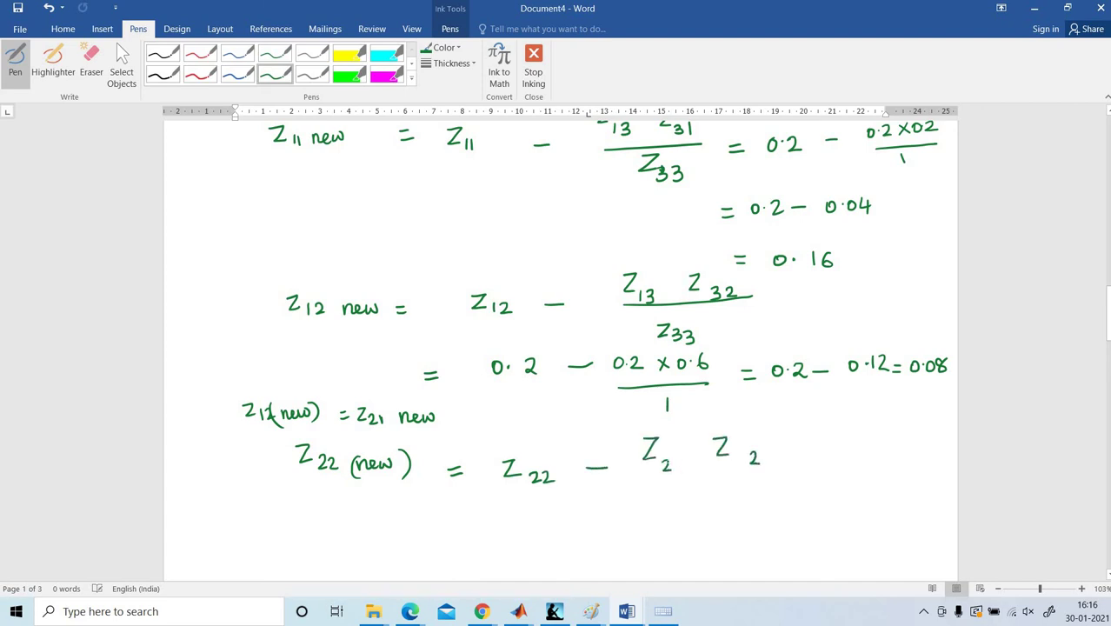
{"action": "left_click_drag", "start_coordinate": [676, 457], "coordinate": [678, 471]}
{"action": "mouse_move", "coordinate": [736, 452]}
{"action": "left_mouse_down"}
{"action": "mouse_move", "coordinate": [746, 464]}
{"action": "mouse_move", "coordinate": [736, 472]}
{"action": "left_mouse_up"}
{"action": "left_click_drag", "start_coordinate": [626, 493], "coordinate": [750, 484]}
{"action": "left_click_drag", "start_coordinate": [677, 501], "coordinate": [712, 522]}
{"action": "left_click", "coordinate": [767, 477]}
Substitute the values as '= 0.6 − 0.6×0.6 over 1'
{"action": "left_click_drag", "start_coordinate": [768, 477], "coordinate": [880, 472]}
{"action": "left_click", "coordinate": [832, 473]}
{"action": "left_click", "coordinate": [871, 474]}
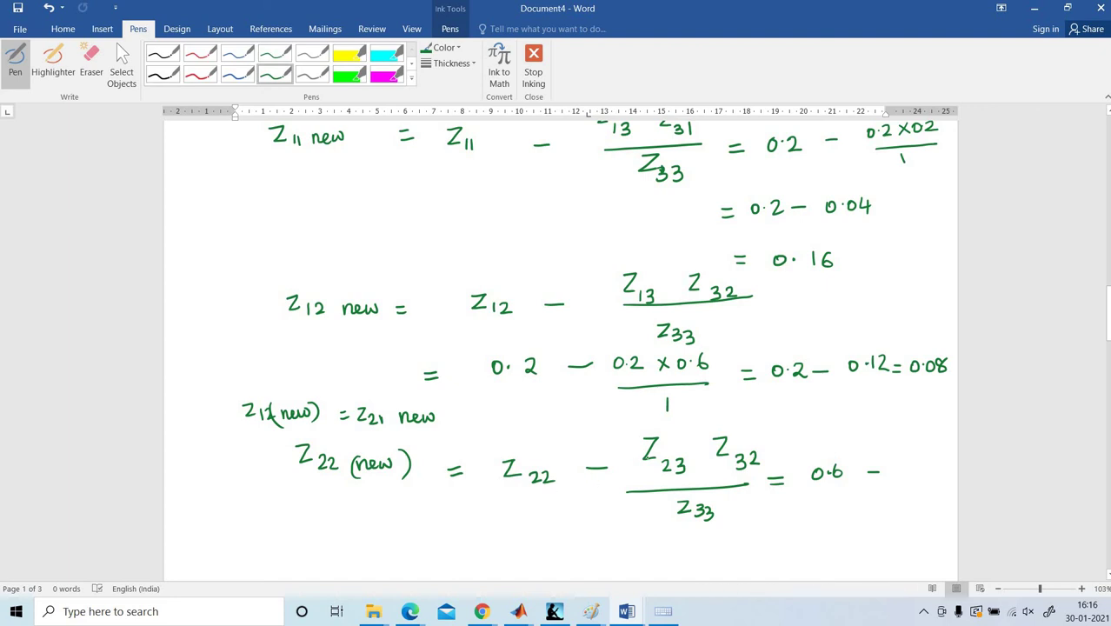
{"action": "mouse_move", "coordinate": [891, 466]}
{"action": "left_mouse_down"}
{"action": "mouse_move", "coordinate": [886, 475]}
{"action": "mouse_move", "coordinate": [938, 470]}
{"action": "mouse_move", "coordinate": [909, 503]}
{"action": "left_mouse_up"}
{"action": "left_click", "coordinate": [897, 472]}
{"action": "left_click", "coordinate": [932, 470]}
Write '= 0.6 − 0.36' on a new line and begin the result line
{"action": "left_click_drag", "start_coordinate": [777, 534], "coordinate": [790, 533]}
{"action": "left_click_drag", "start_coordinate": [775, 543], "coordinate": [916, 532]}
{"action": "left_click", "coordinate": [822, 538]}
{"action": "left_click", "coordinate": [898, 532]}
{"action": "left_click_drag", "start_coordinate": [791, 563], "coordinate": [804, 563]}
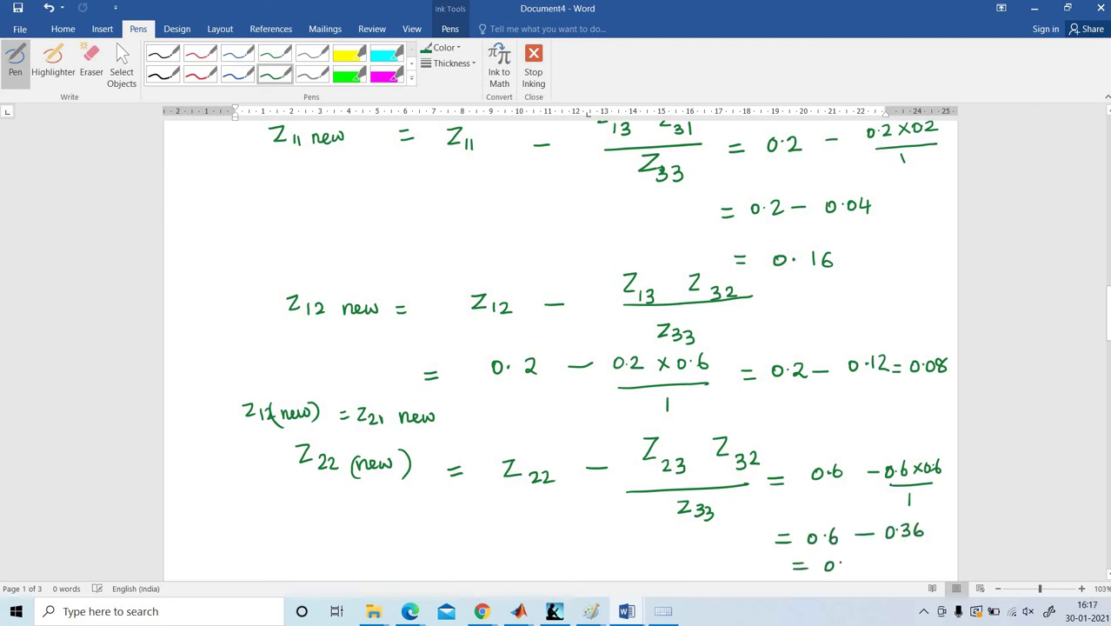